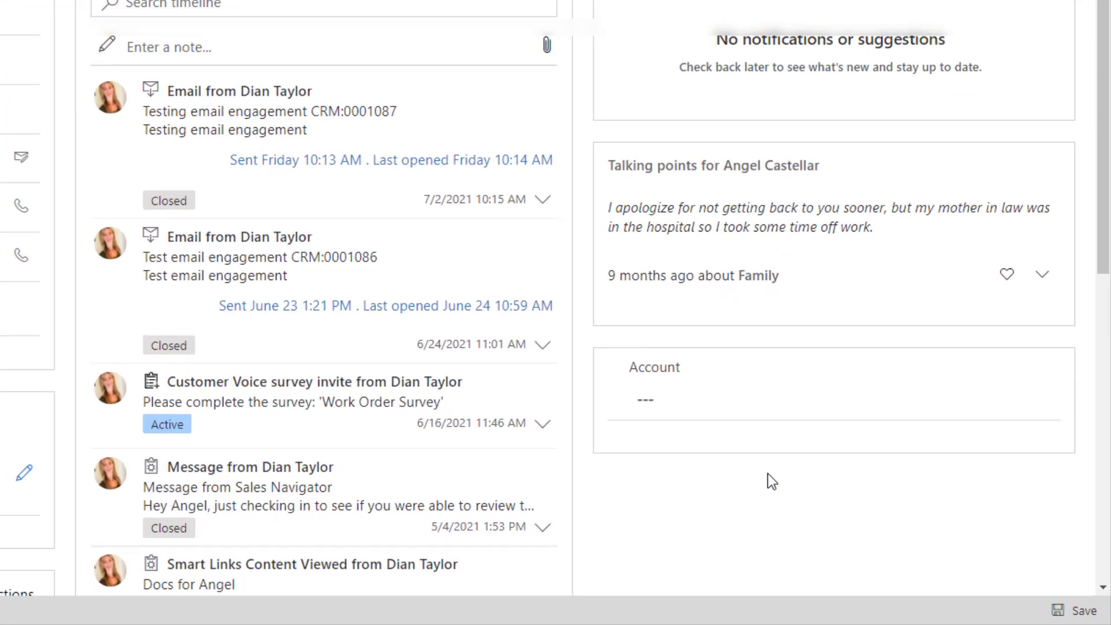
# Pick A. Datum Corporation in the contact's Account lookup results and save the contact
pyautogui.click(823, 483)
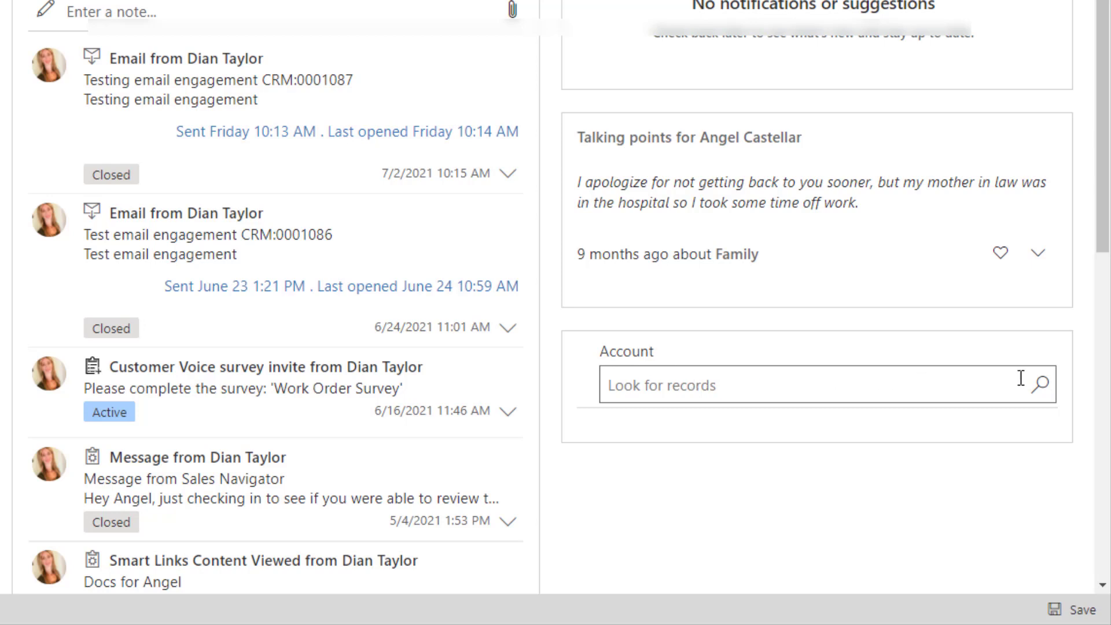
pyautogui.click(1041, 386)
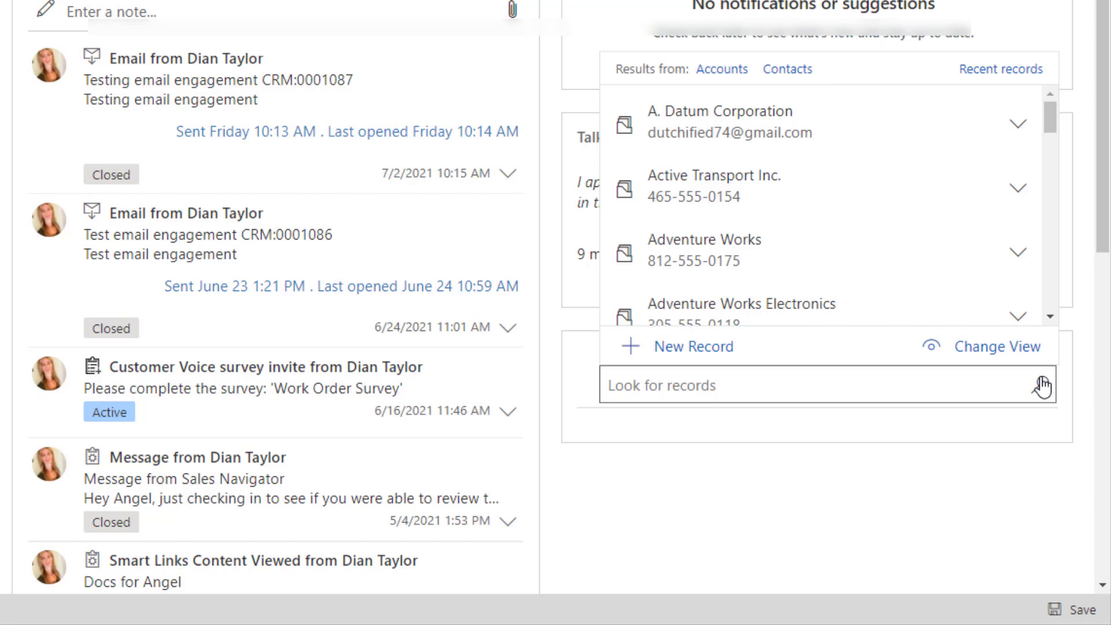
pyautogui.click(761, 144)
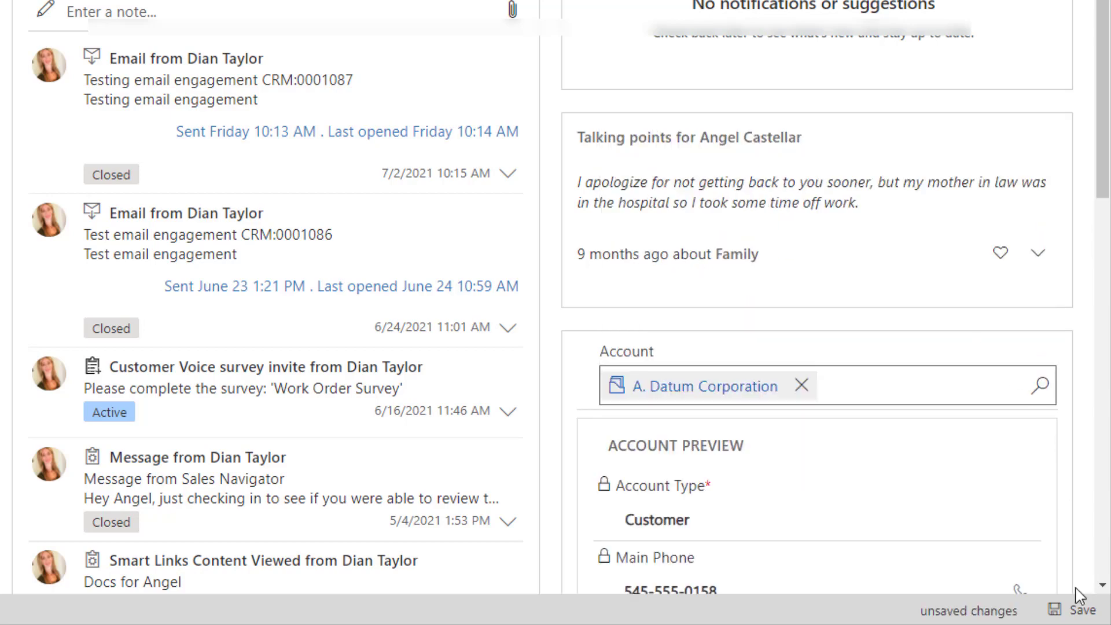
pyautogui.click(1081, 609)
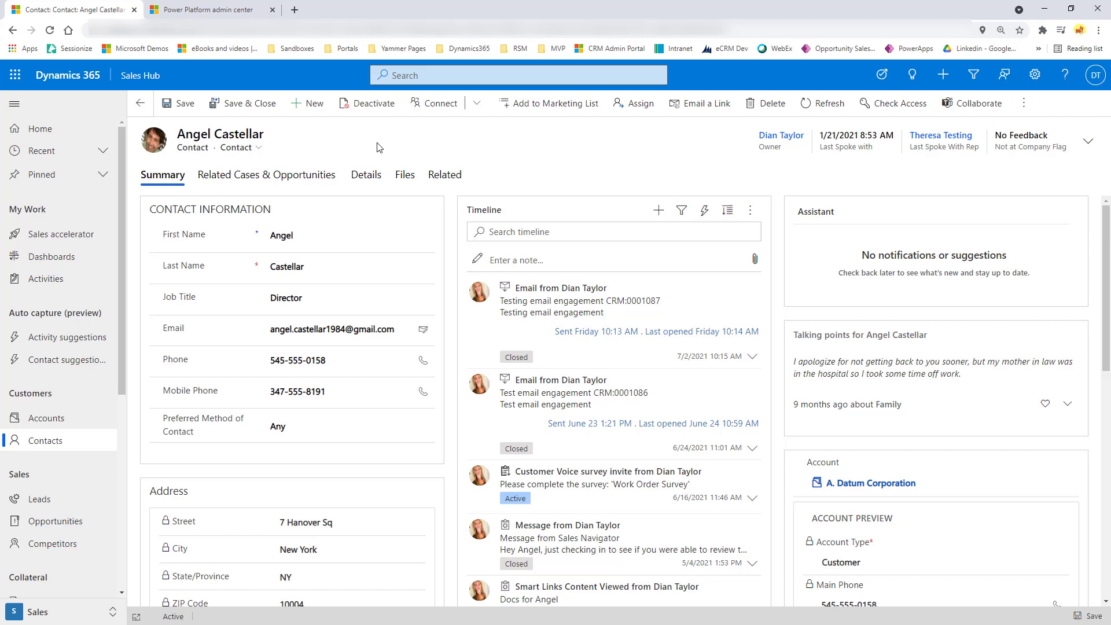
# In the admin center, go to Settings > Product > Behavior for the RSM FSPSA V8.3 environment
pyautogui.click(202, 9)
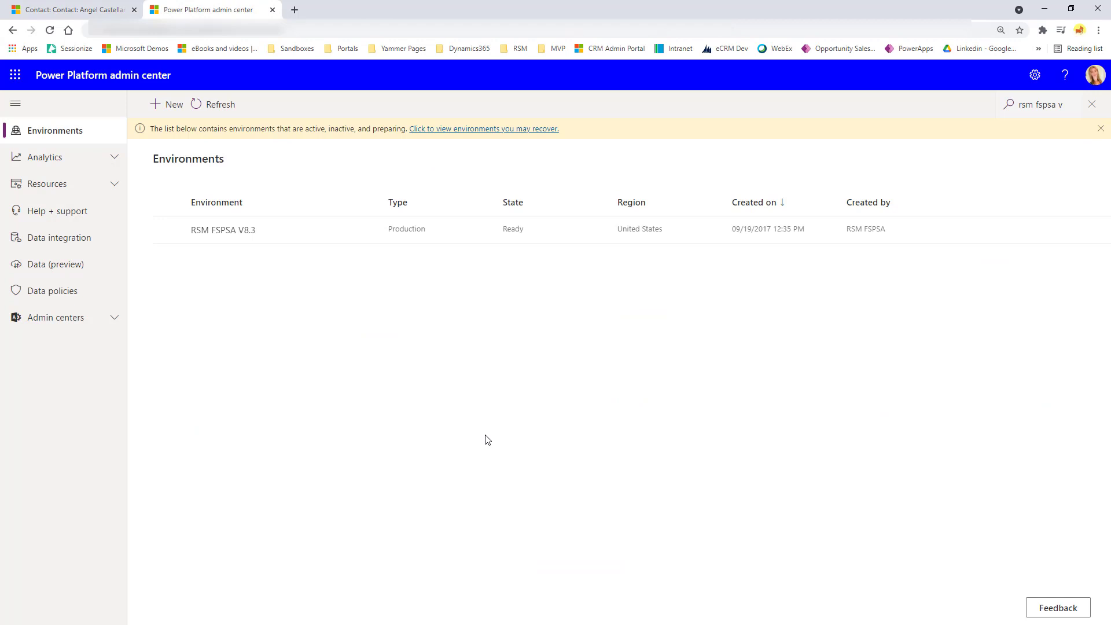
pyautogui.click(168, 230)
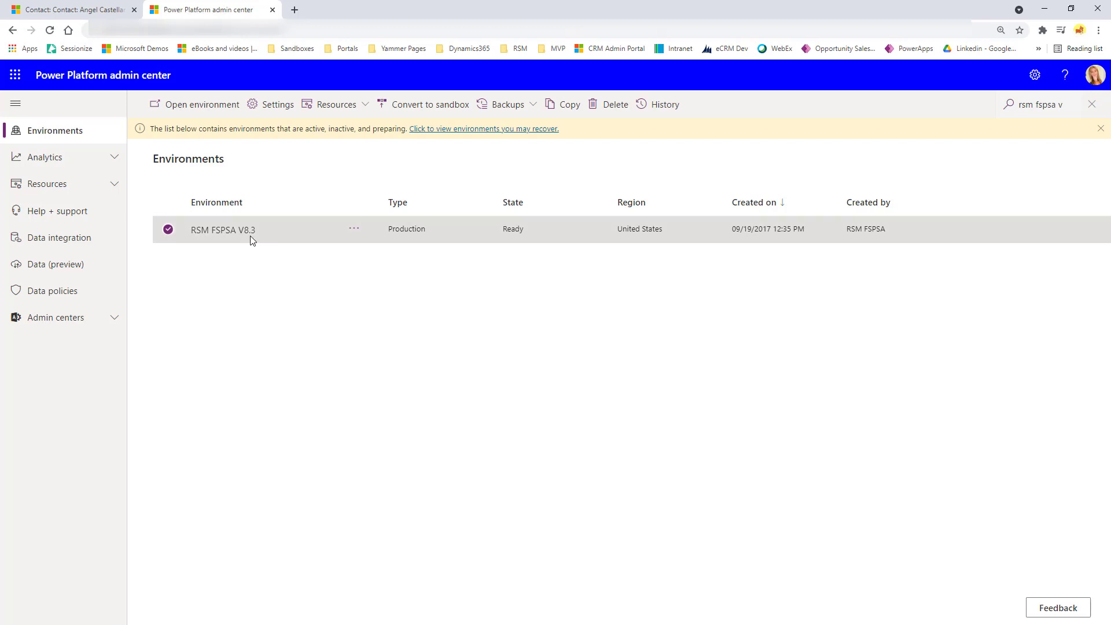
pyautogui.click(278, 110)
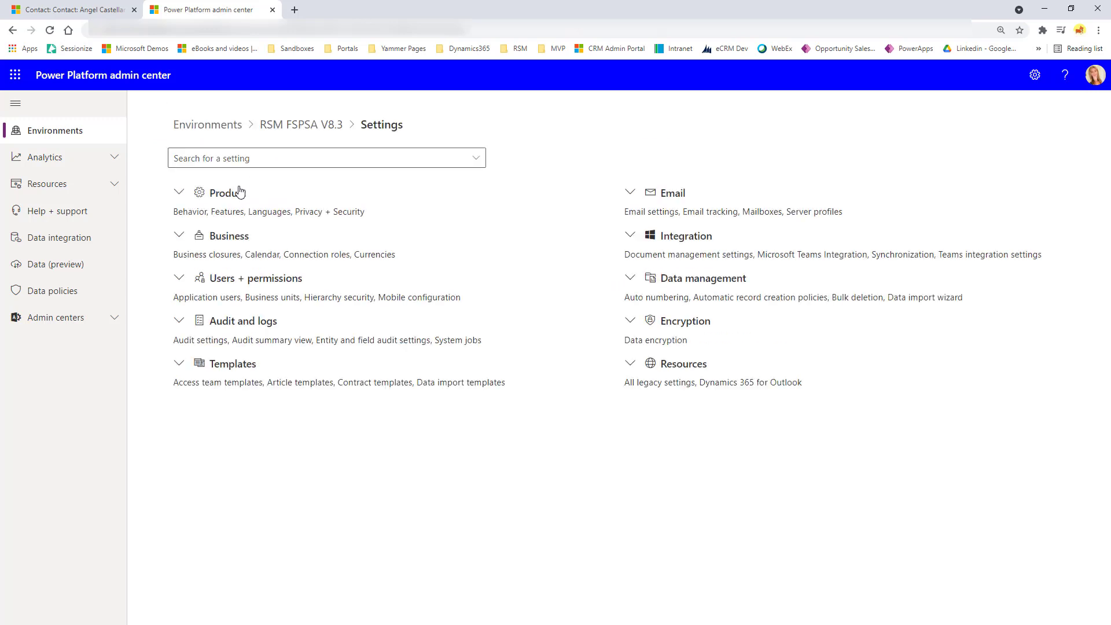
pyautogui.click(236, 194)
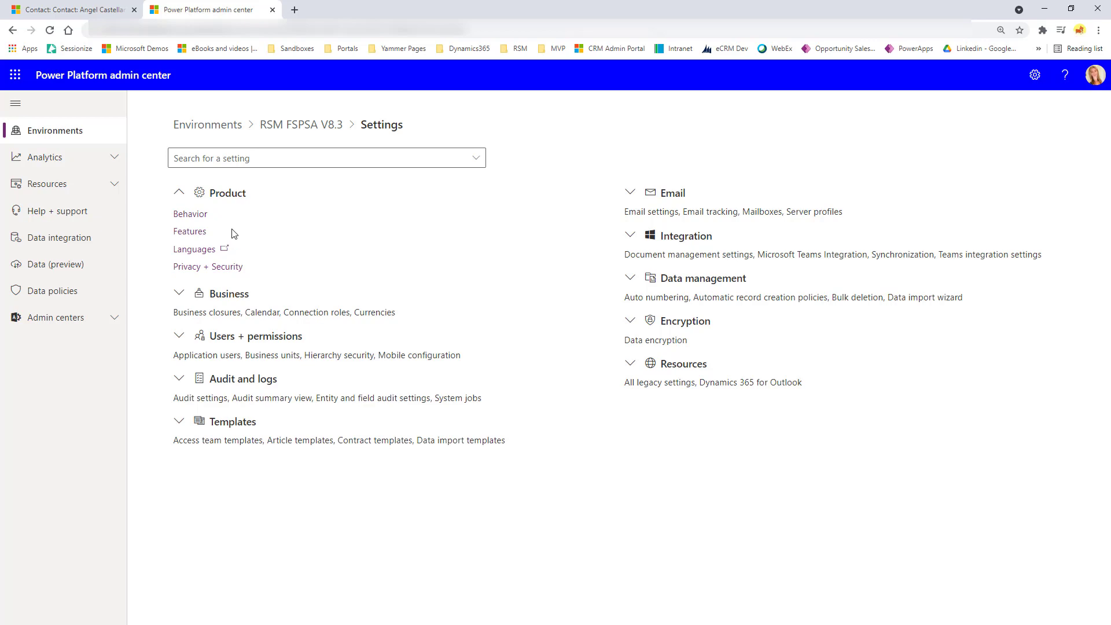
pyautogui.click(191, 215)
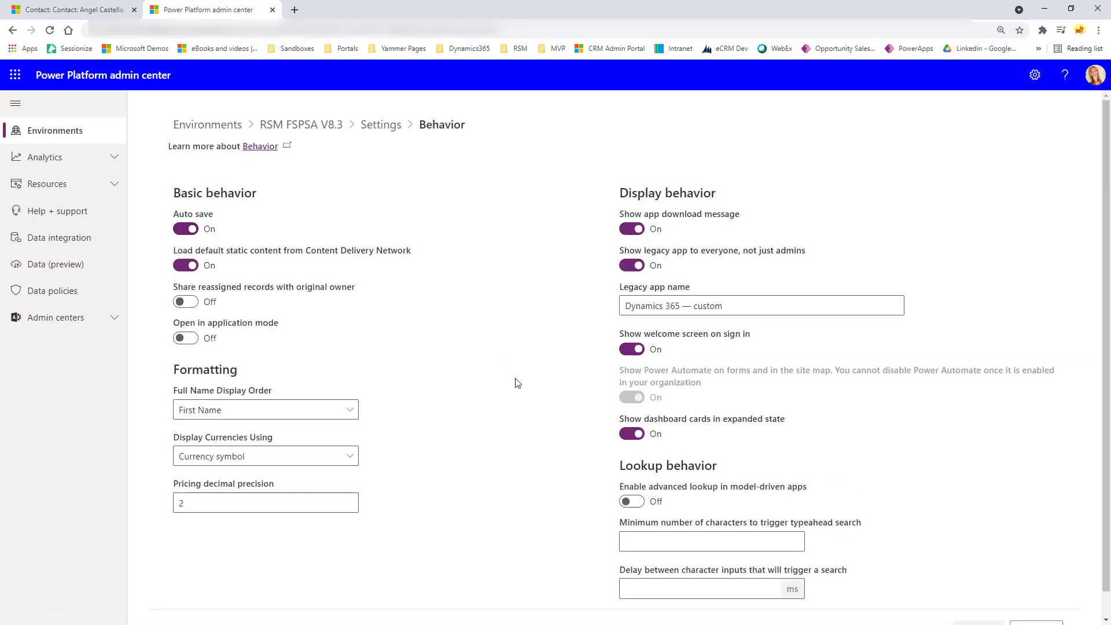
# Toggle Enable advanced lookup On and save the Behavior settings
pyautogui.scroll(-1, 518, 391)
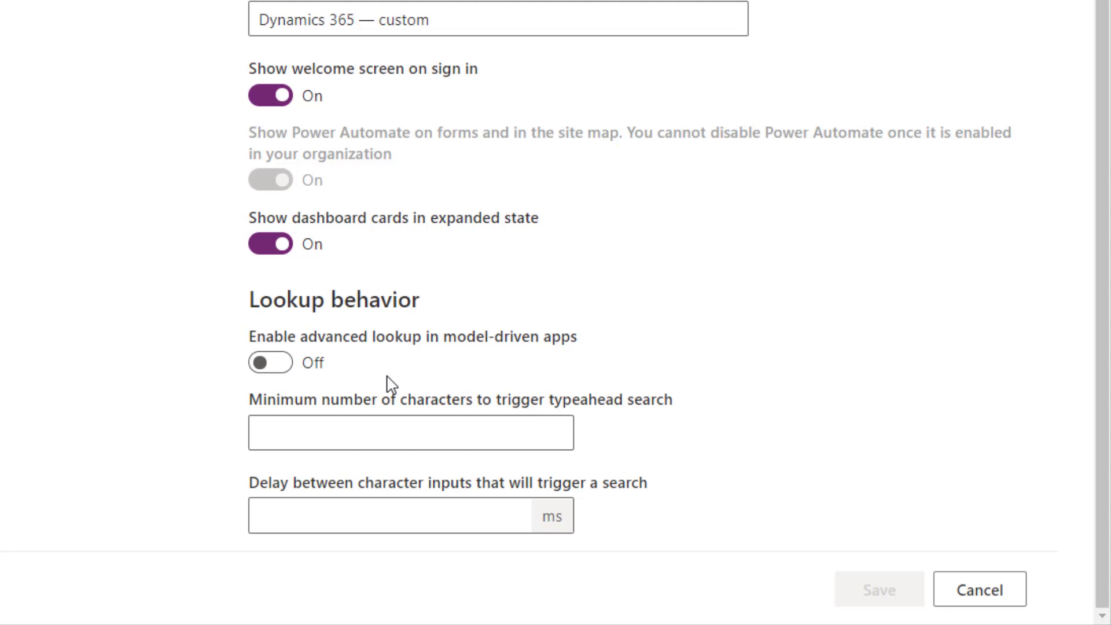
pyautogui.click(279, 364)
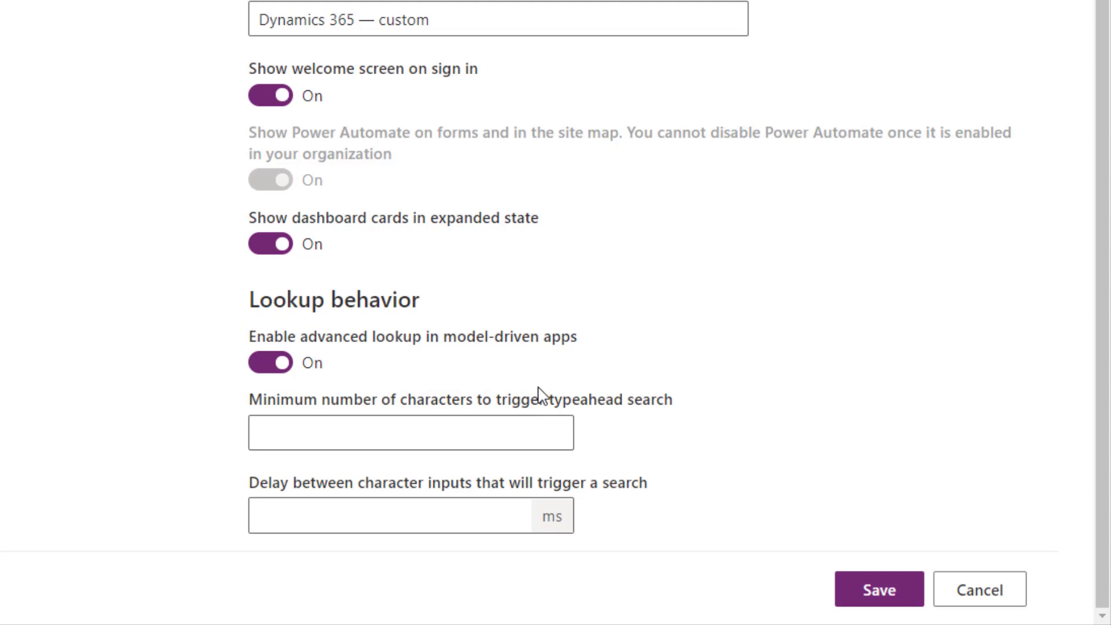
pyautogui.click(880, 598)
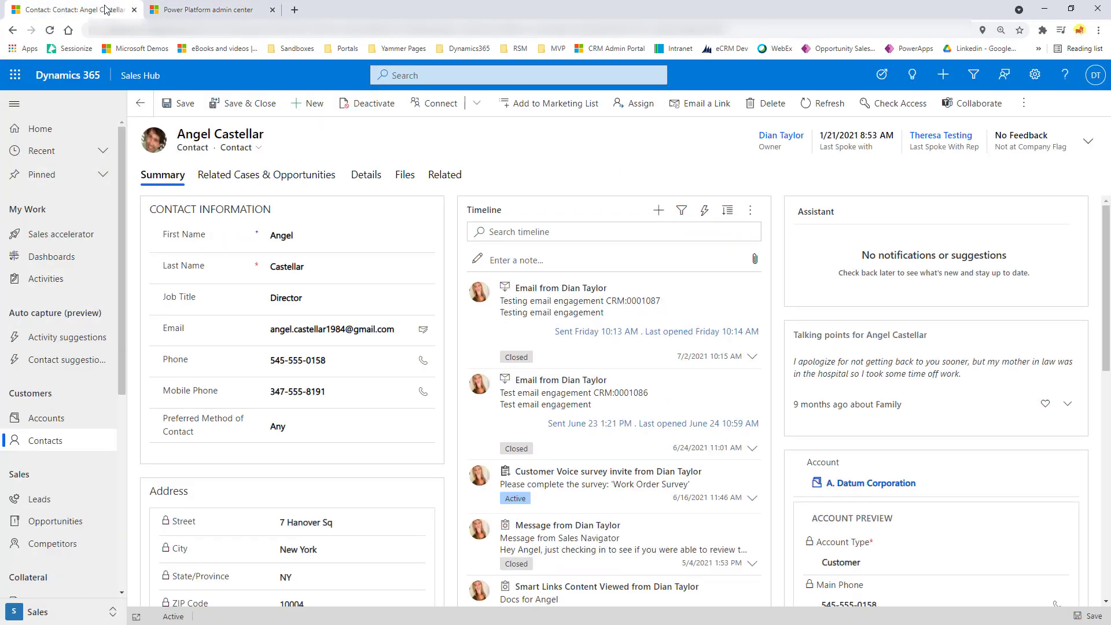
# Open DevTools and run Empty Cache and Hard Reload on the contact page
pyautogui.rightClick(613, 171)
pyautogui.press('Escape')
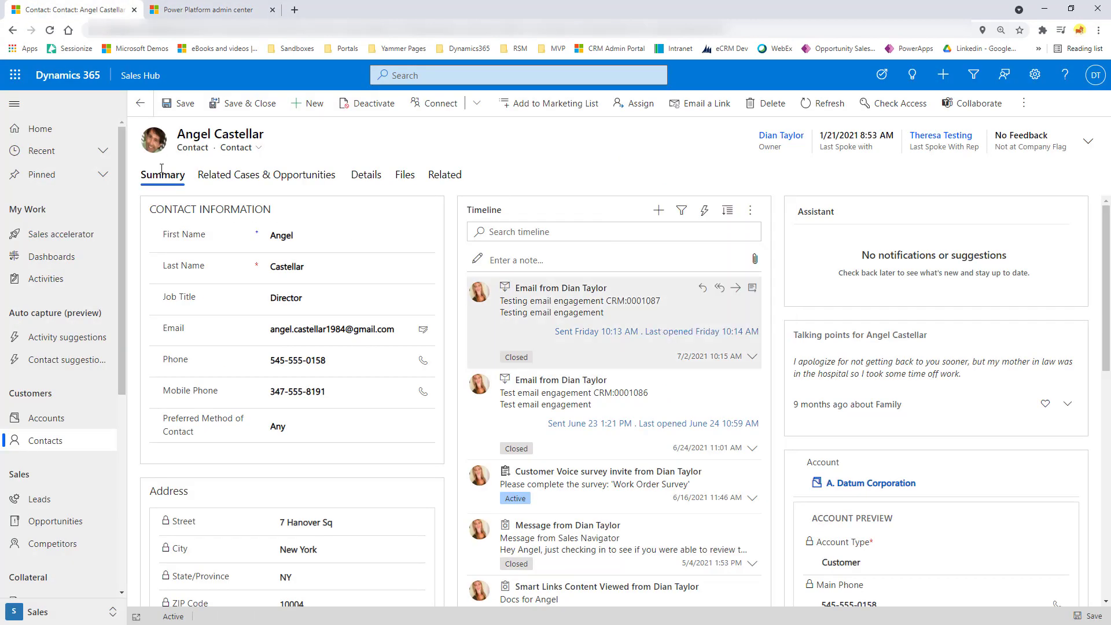
pyautogui.hotkey('ctrl', 'shift', 'c')
pyautogui.rightClick(50, 30)
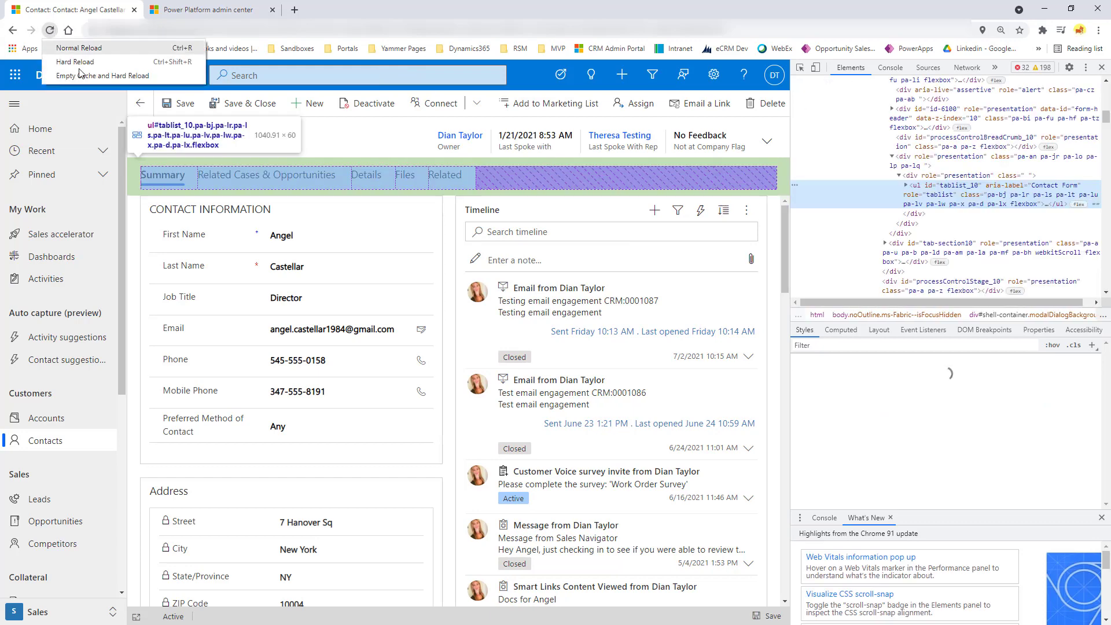
pyautogui.click(79, 75)
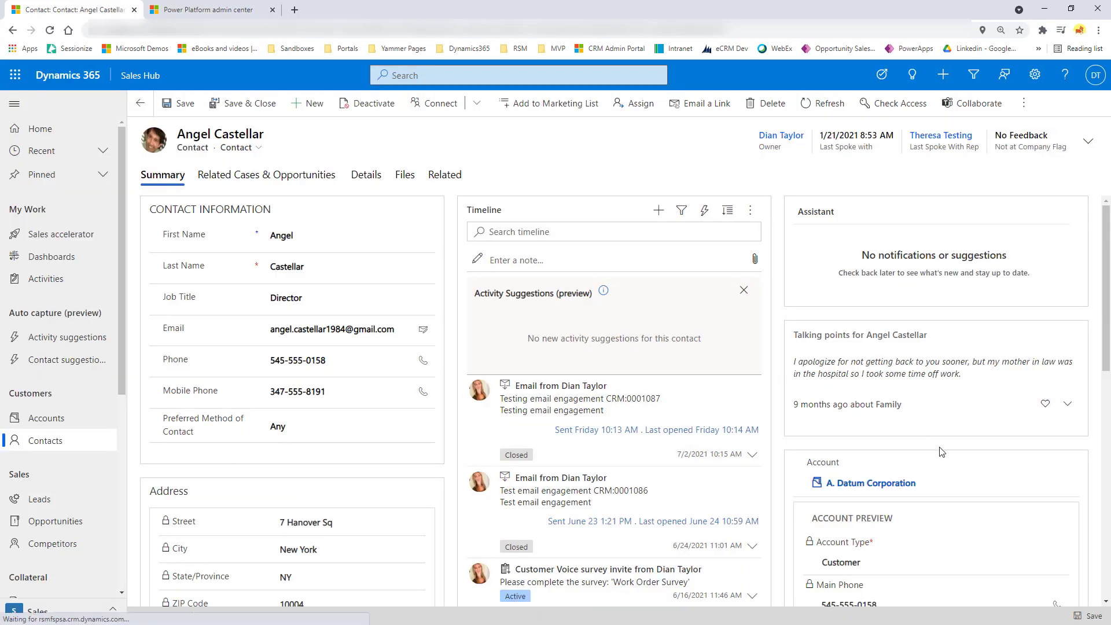
# Remove A. Datum Corporation from Account, then choose Advanced lookup from the Account search dropdown
pyautogui.click(926, 482)
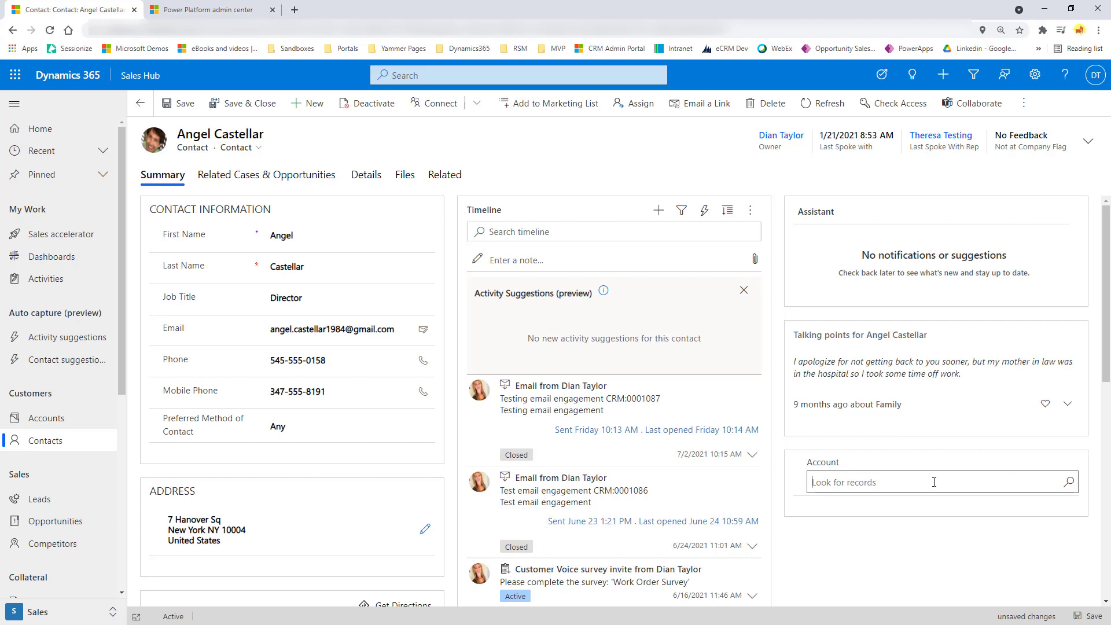
pyautogui.click(1070, 483)
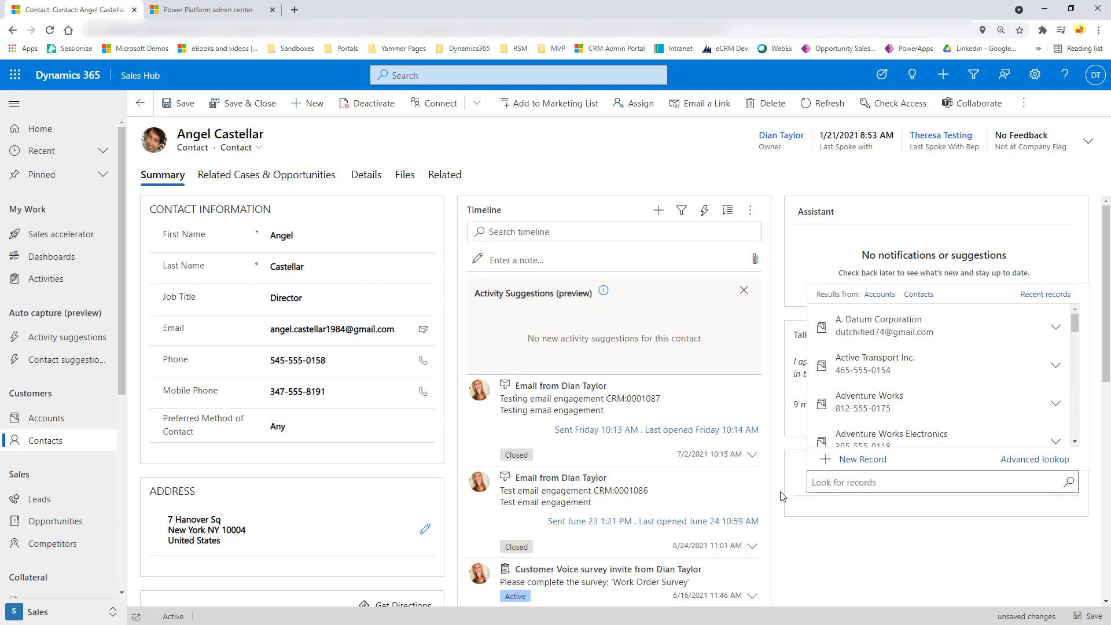
pyautogui.click(1041, 465)
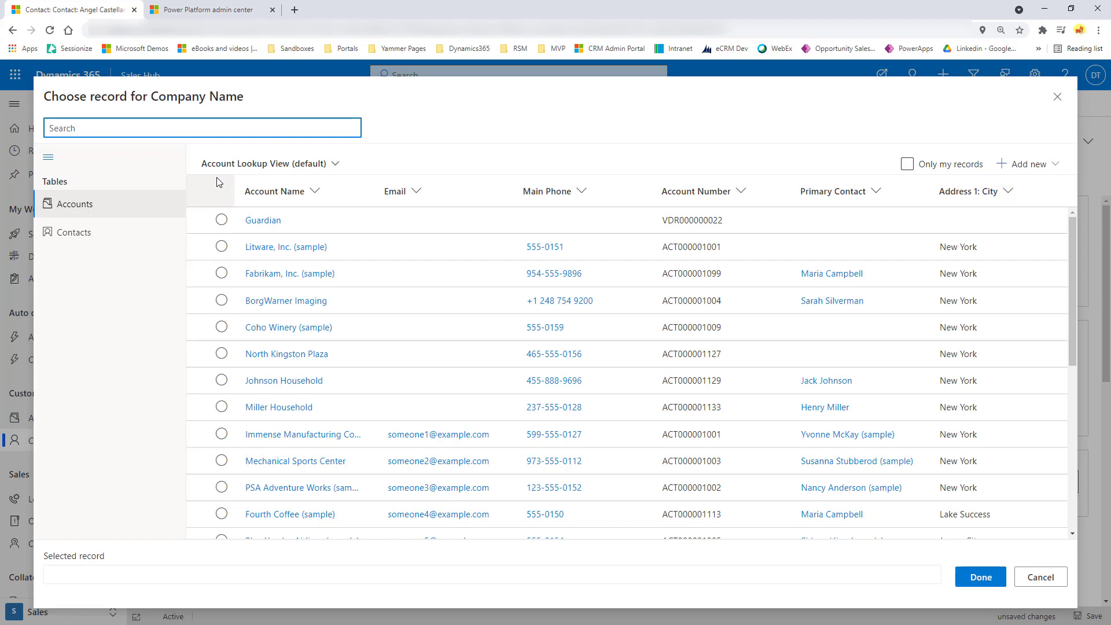
# Check the available account views, then search the lookup for 'fab' and clear it
pyautogui.click(335, 165)
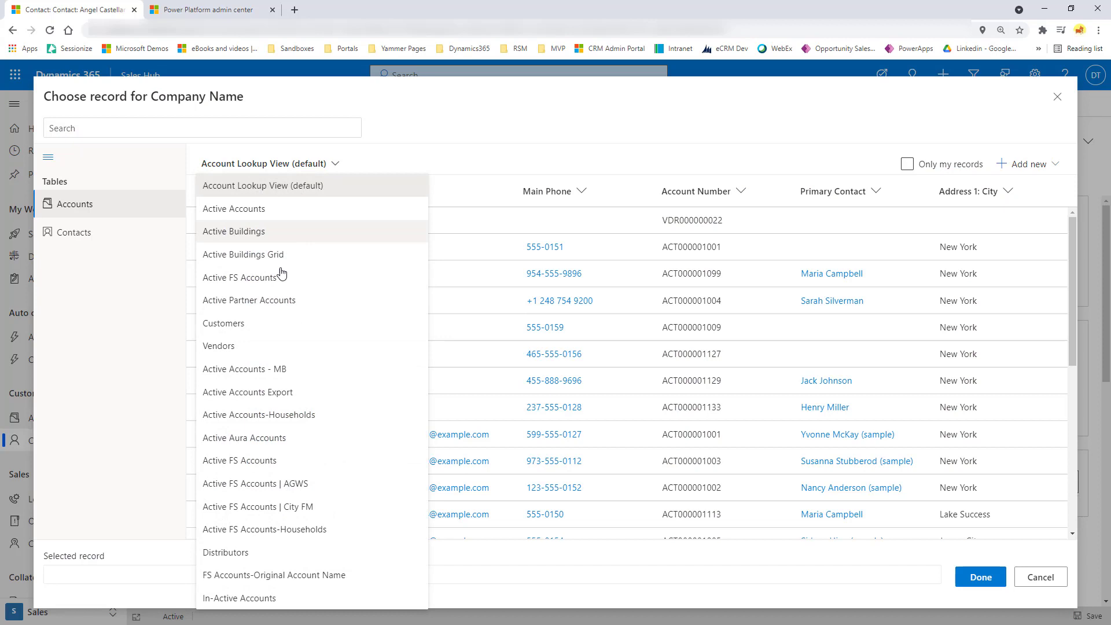
pyautogui.press('Escape')
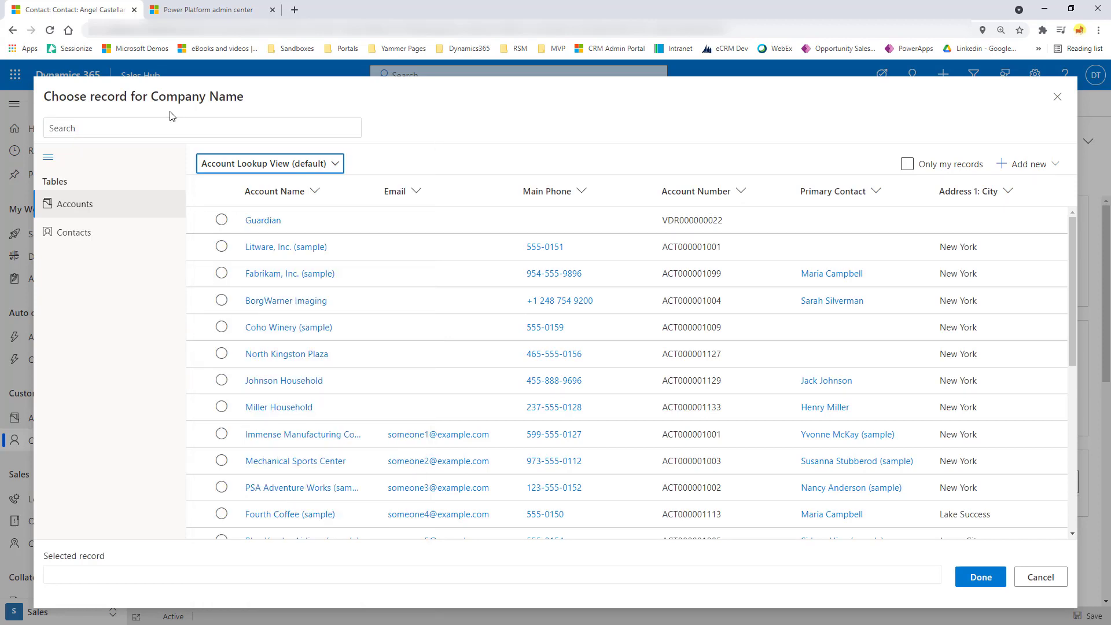
pyautogui.click(64, 127)
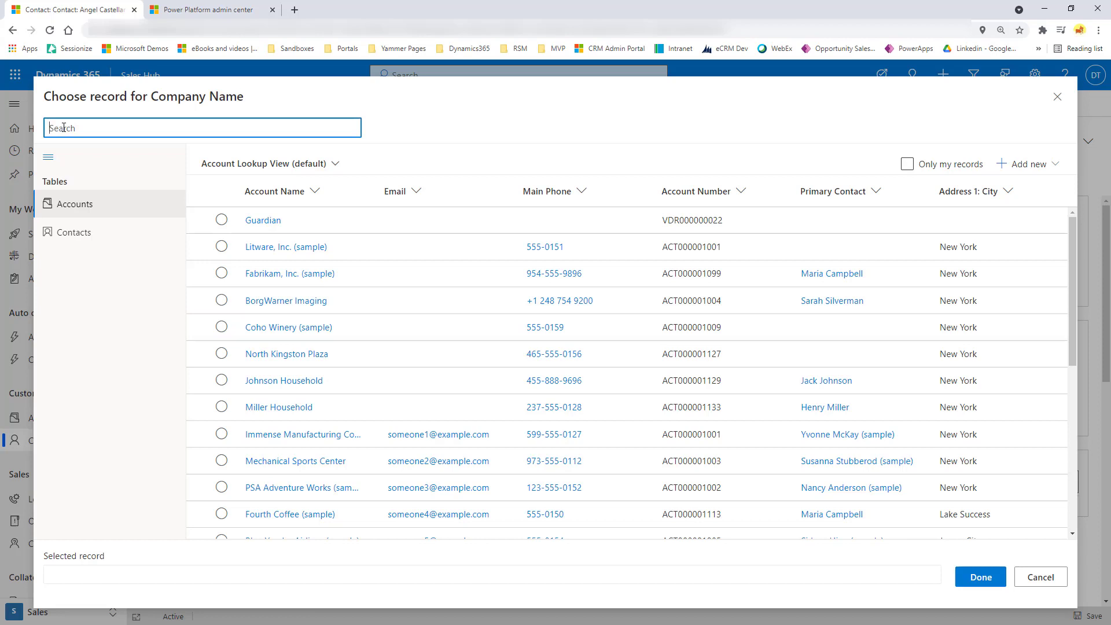
pyautogui.write('fab')
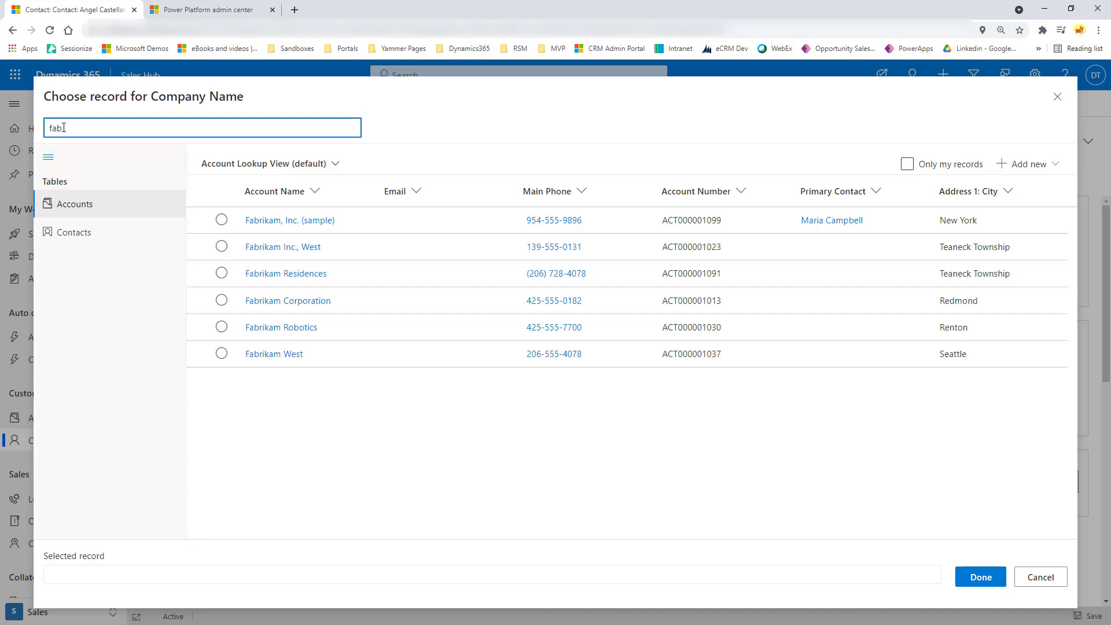
pyautogui.press('BackSpace')
pyautogui.press('BackSpace')
pyautogui.press('BackSpace')
# Search for 'datum', then the wildcard '*da', clearing the box after each
pyautogui.write('datum')
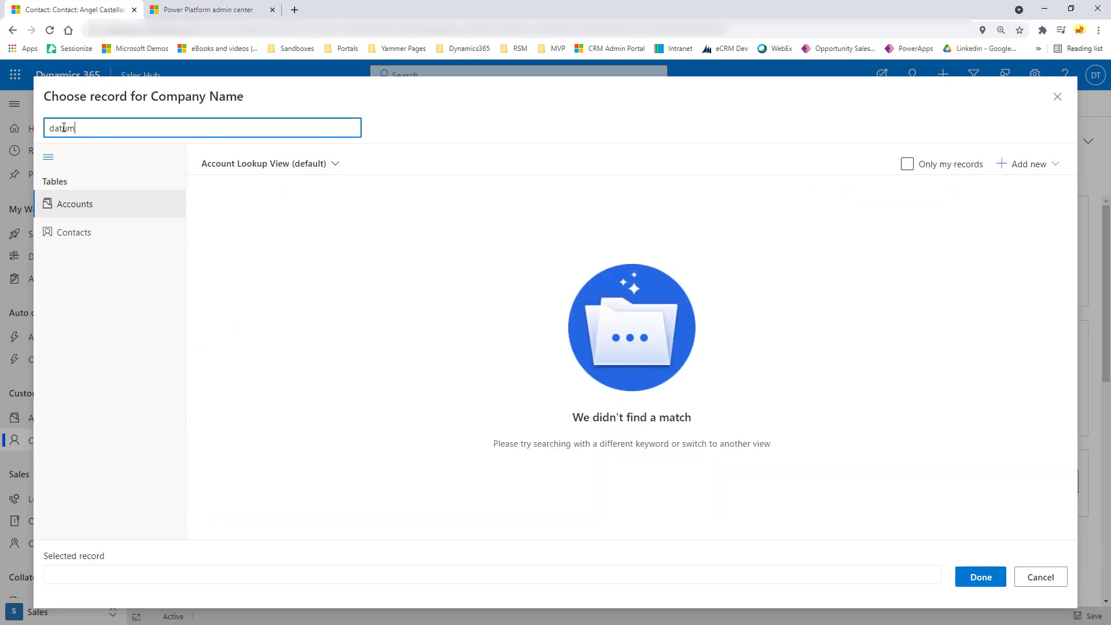
pyautogui.press('BackSpace')
pyautogui.press('BackSpace')
pyautogui.press('BackSpace')
pyautogui.press('BackSpace')
pyautogui.press('BackSpace')
pyautogui.write('*')
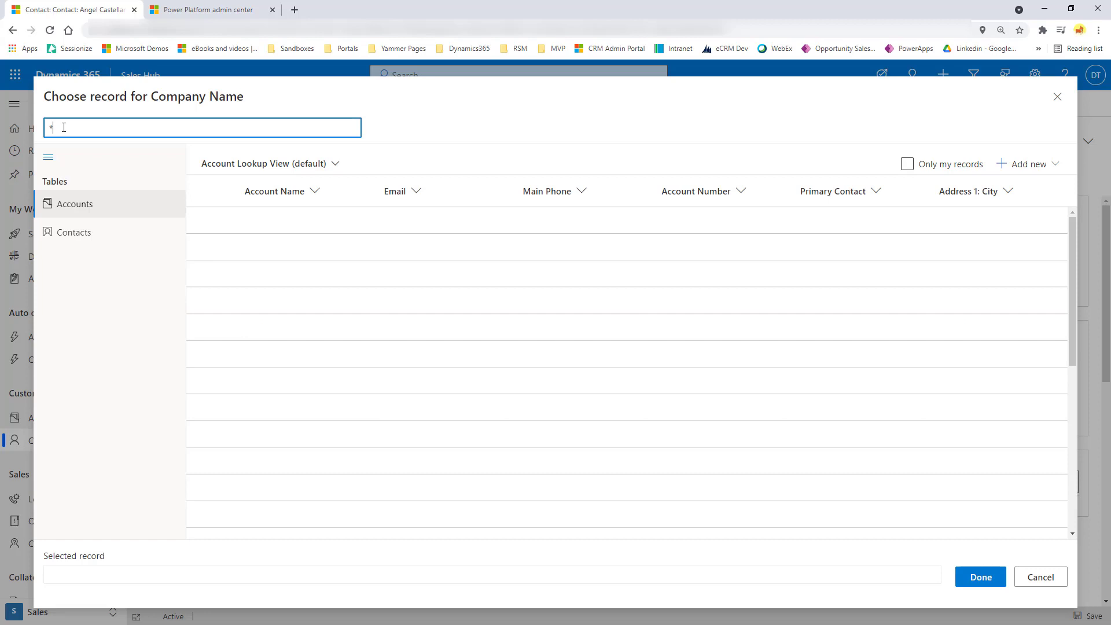
pyautogui.write('da')
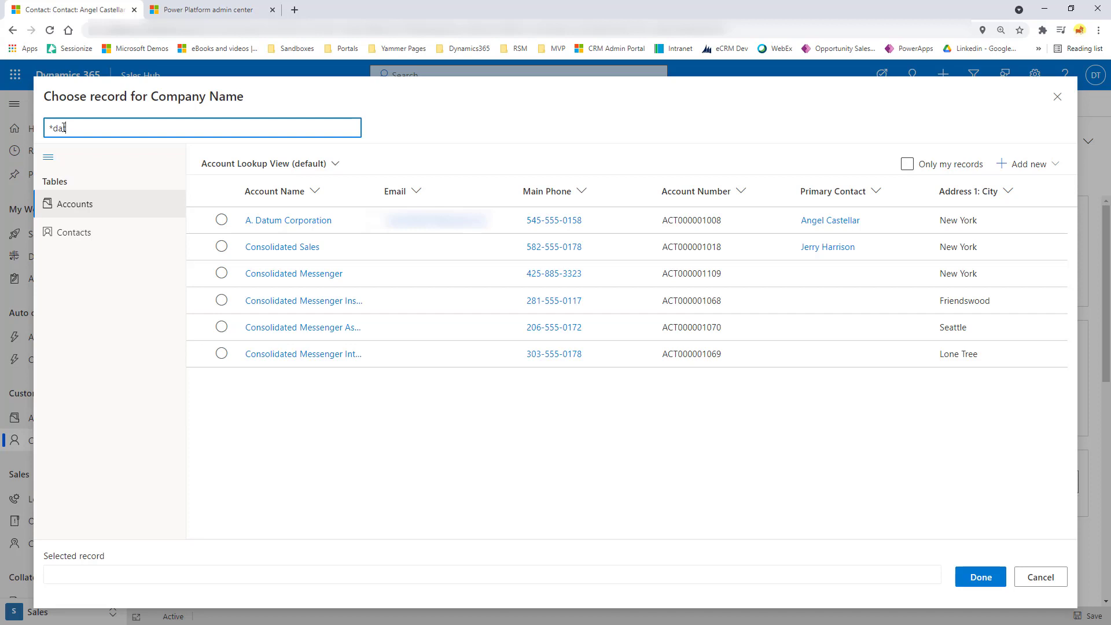
pyautogui.press('BackSpace')
pyautogui.press('BackSpace')
pyautogui.press('BackSpace')
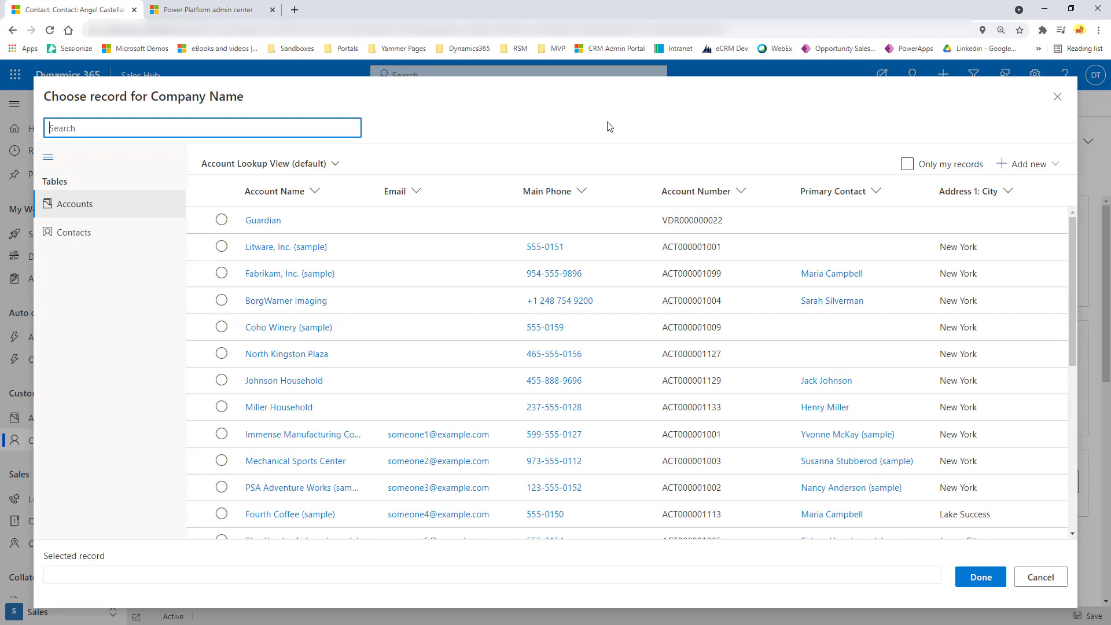
# Check Only my records, then open and close a Quick Create: Account form via Add new
pyautogui.click(907, 168)
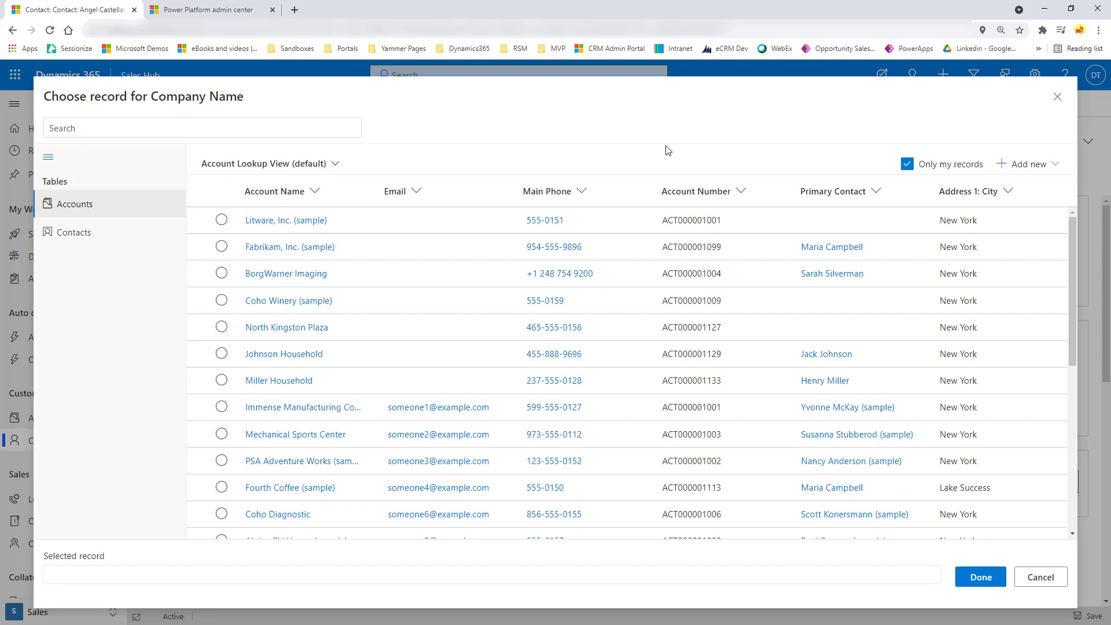
pyautogui.click(1054, 164)
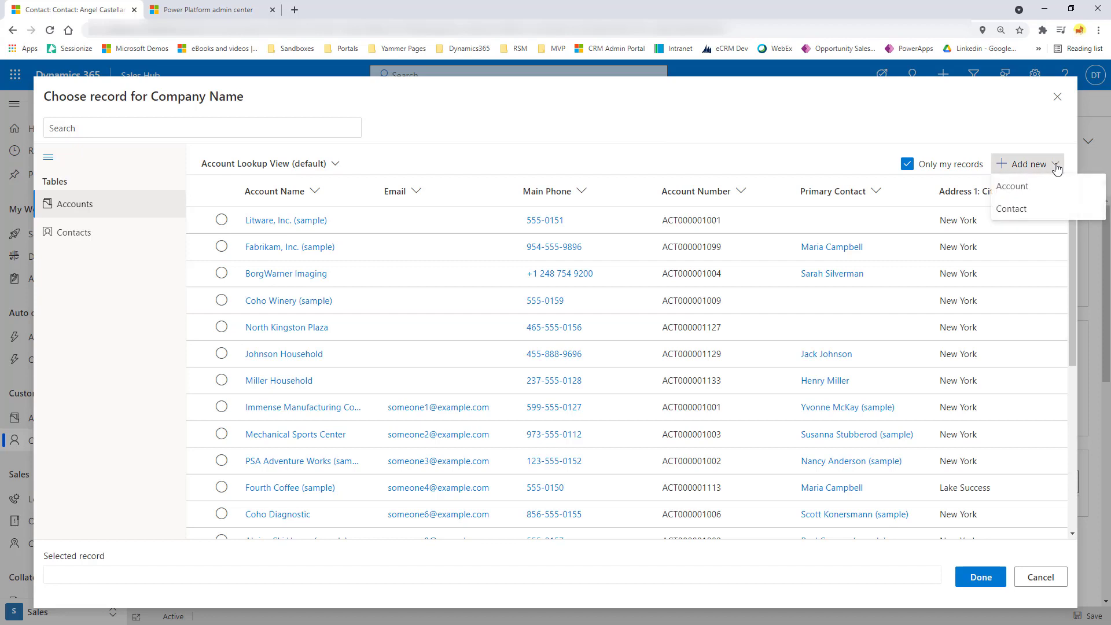
pyautogui.click(1017, 187)
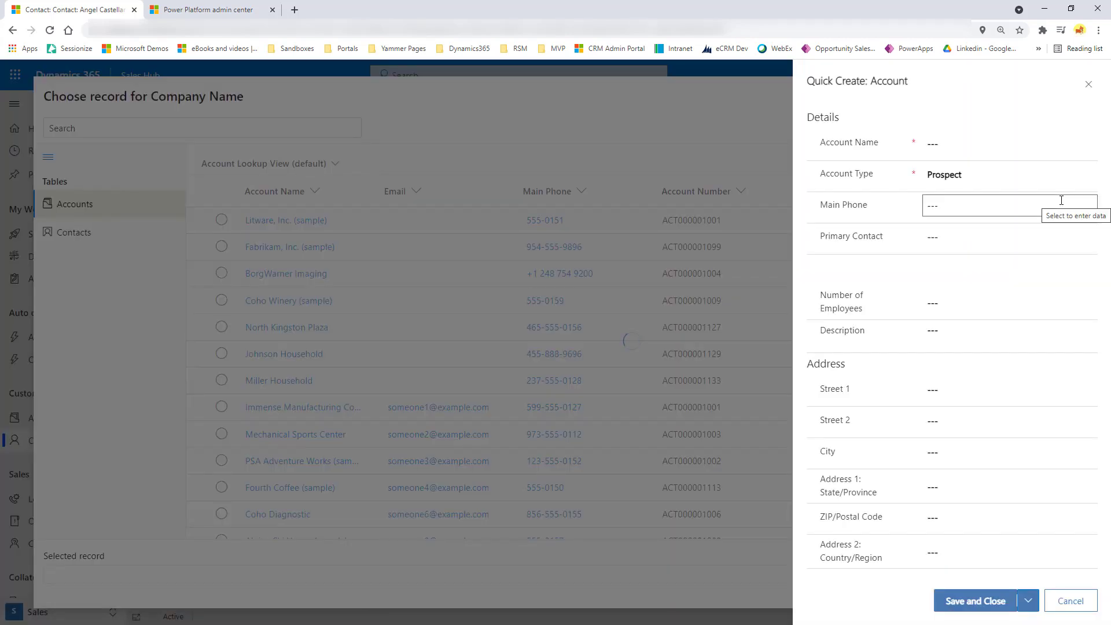
pyautogui.click(1089, 88)
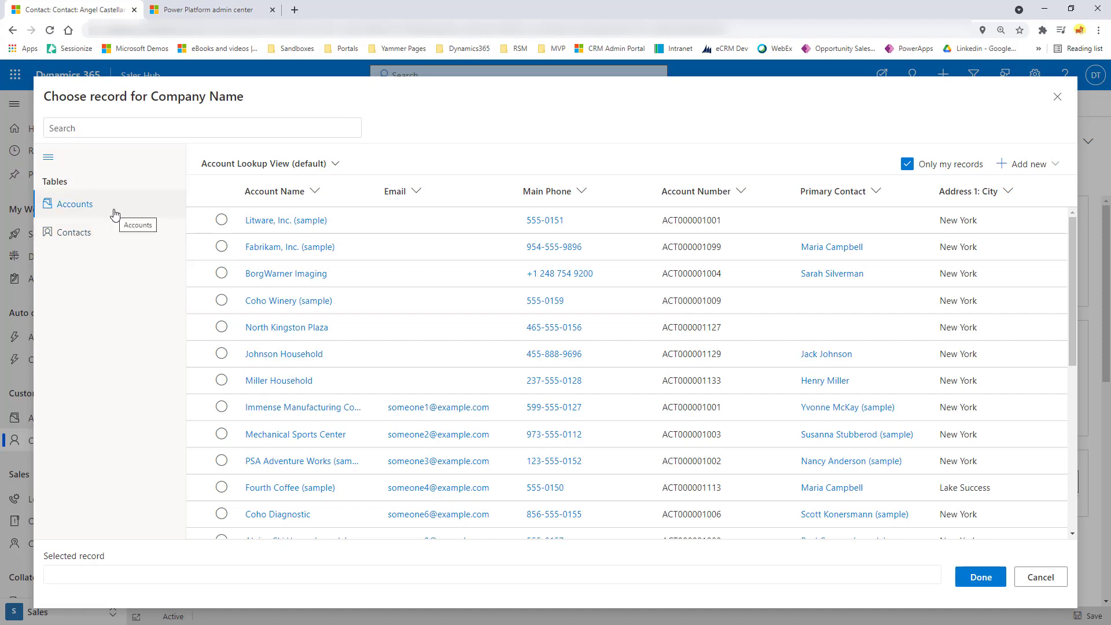
# View the Contacts table, check the Full Name (A to Z) and Company Name sort menus, then Cancel
pyautogui.click(79, 239)
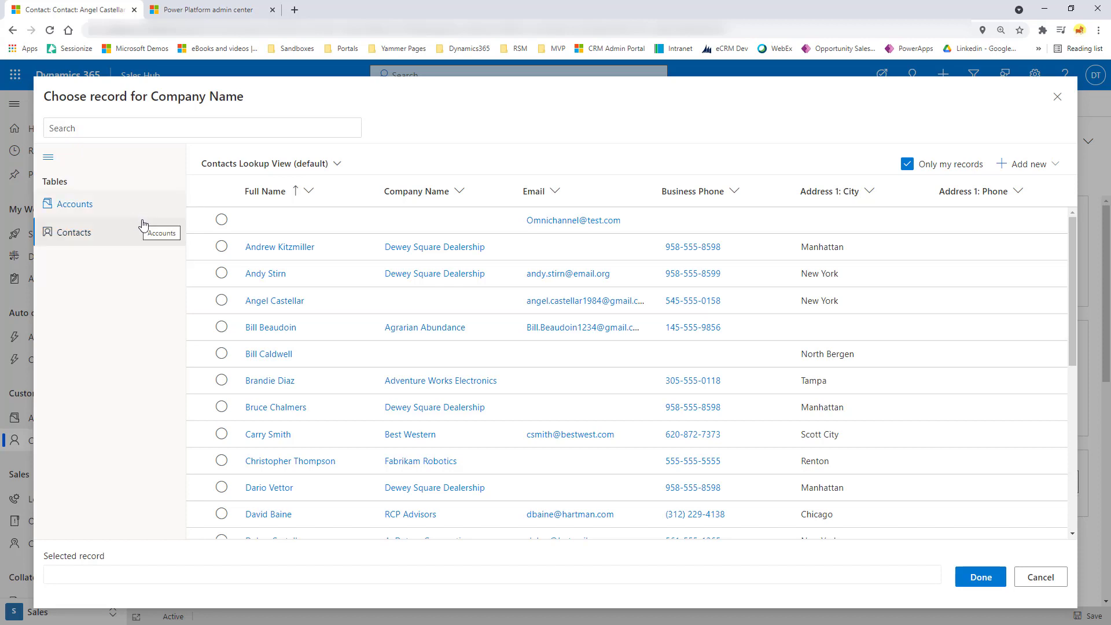
pyautogui.click(309, 194)
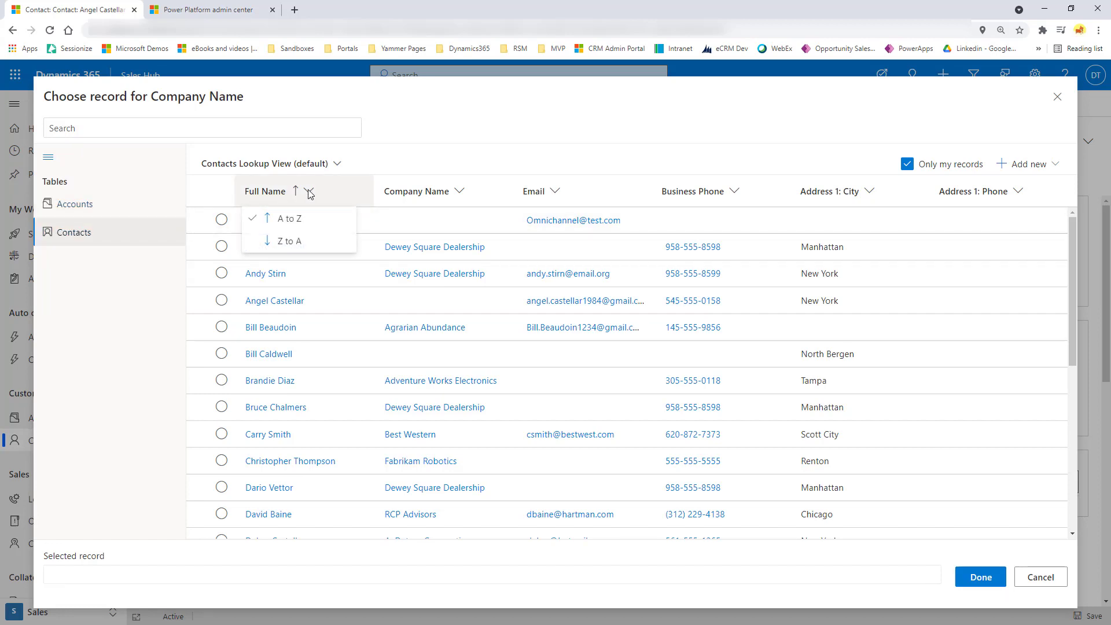
pyautogui.click(282, 222)
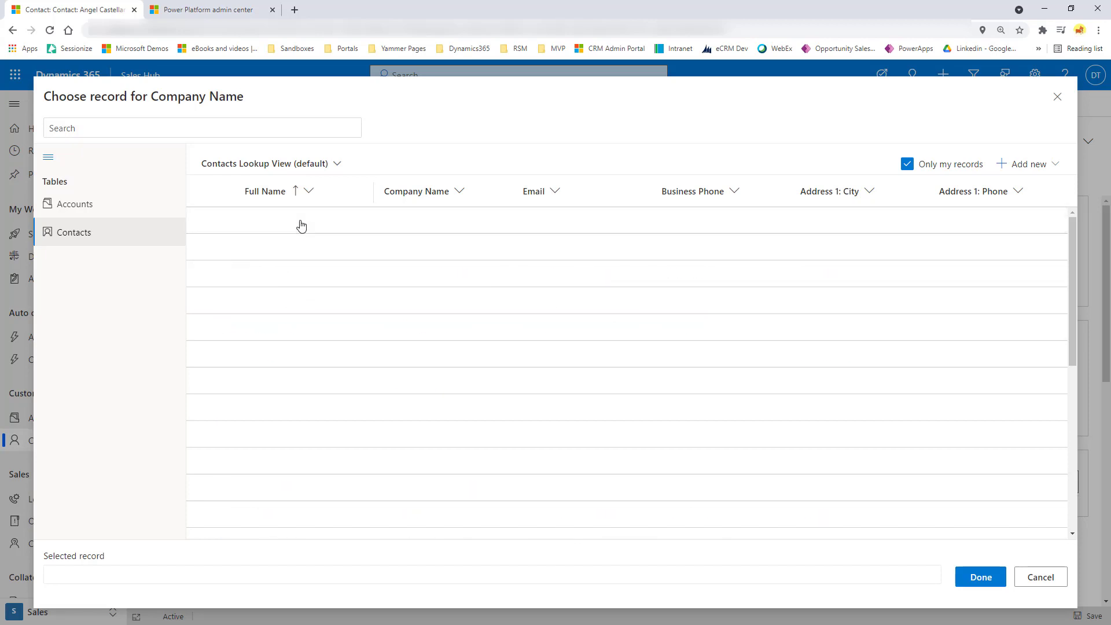
pyautogui.click(458, 193)
pyautogui.click(518, 164)
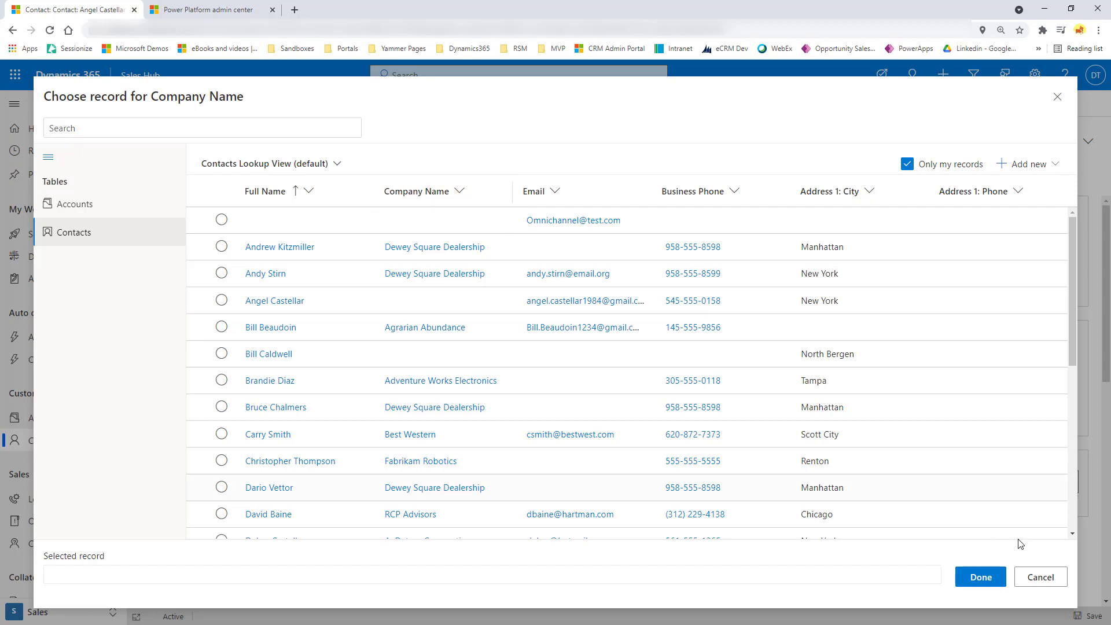
pyautogui.click(1037, 575)
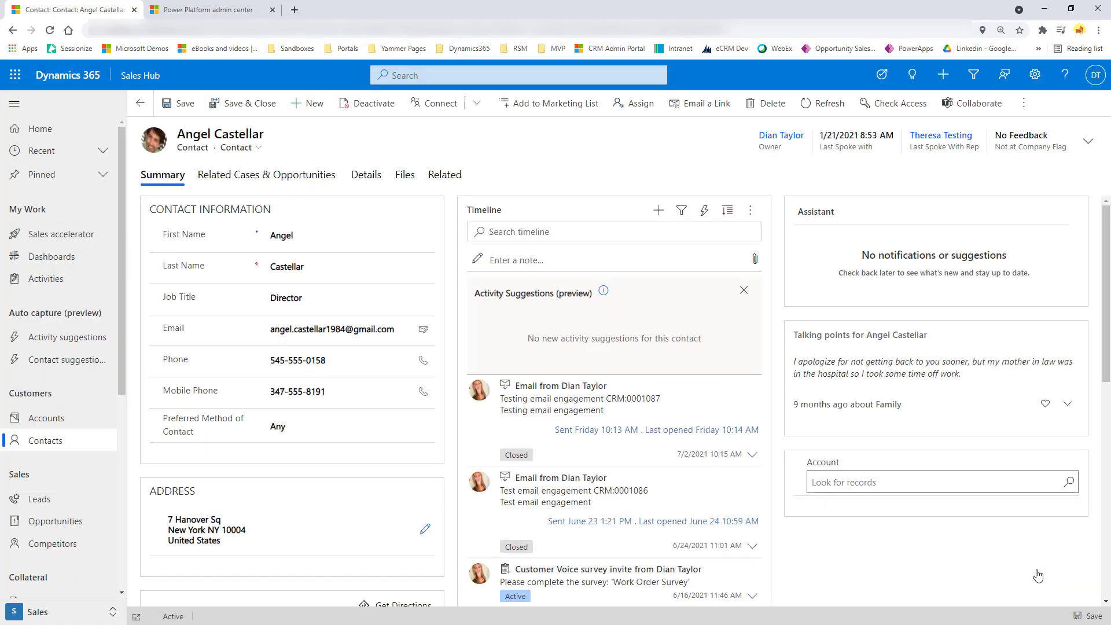
# Start a new Appointment from the timeline and clear the contact from its Regarding field
pyautogui.click(659, 209)
pyautogui.click(752, 257)
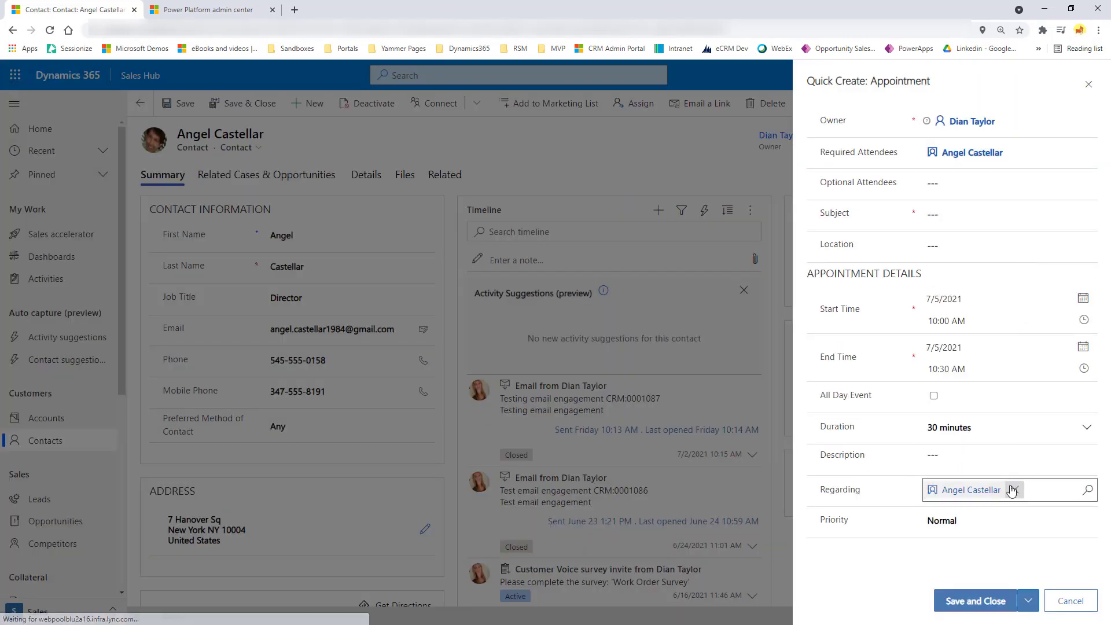
pyautogui.click(1011, 490)
# Open Advanced lookup for Regarding and show the Quotes table records
pyautogui.click(1089, 490)
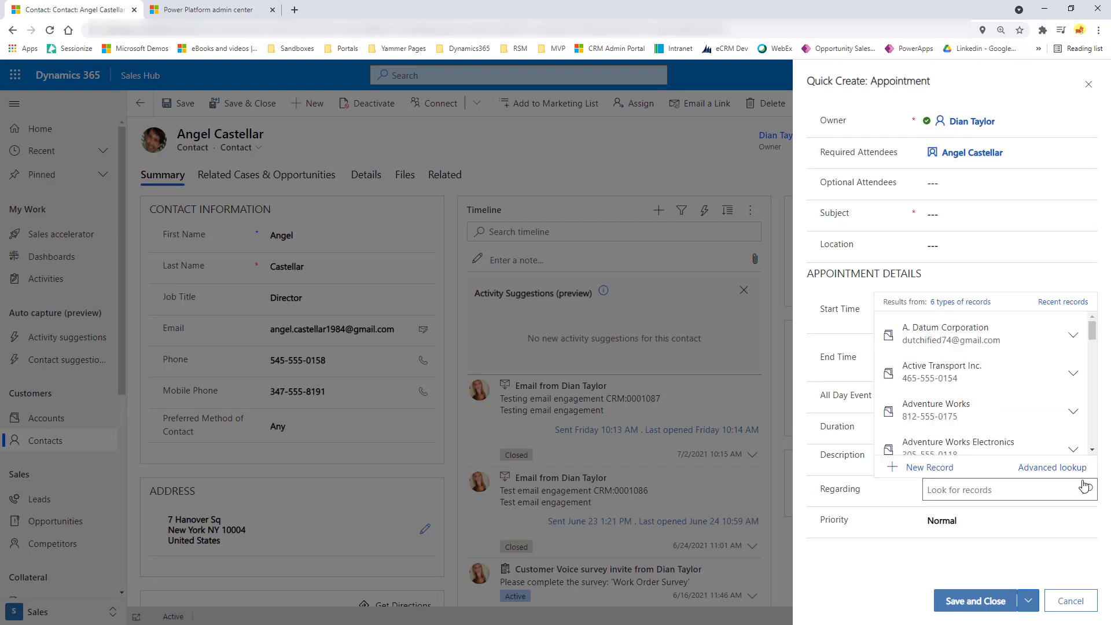
pyautogui.click(1059, 467)
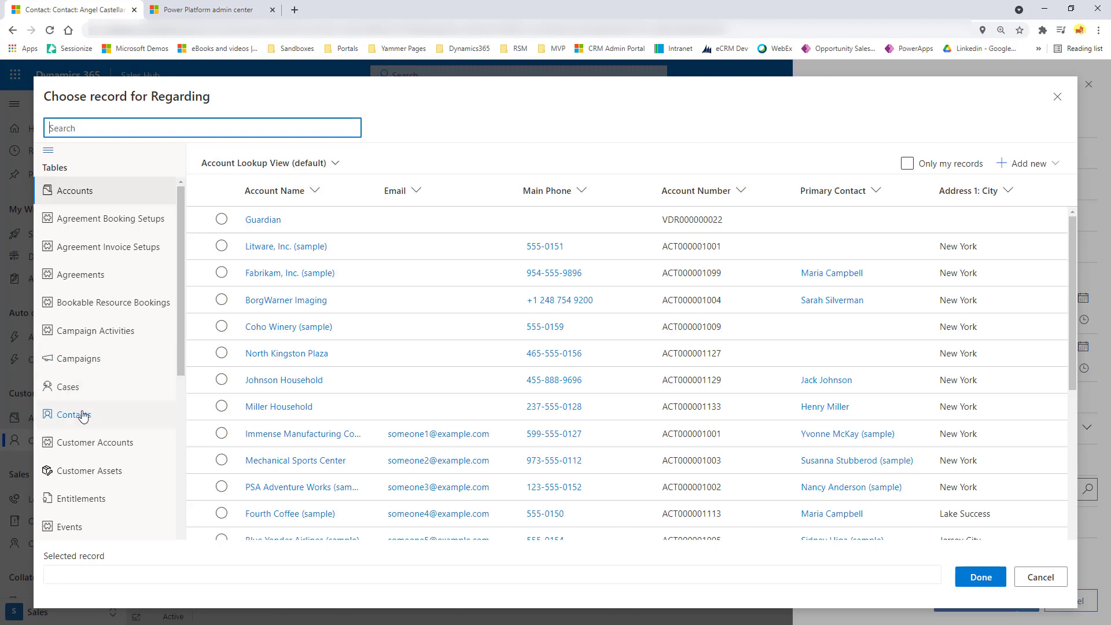
pyautogui.scroll(-5, 84, 415)
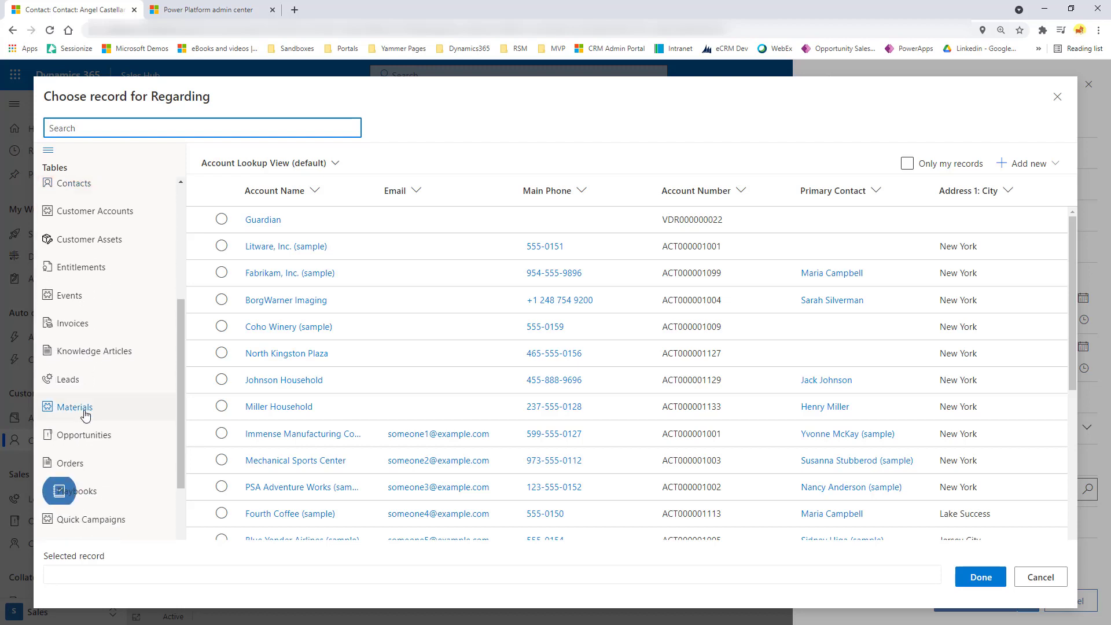
pyautogui.scroll(-3, 86, 415)
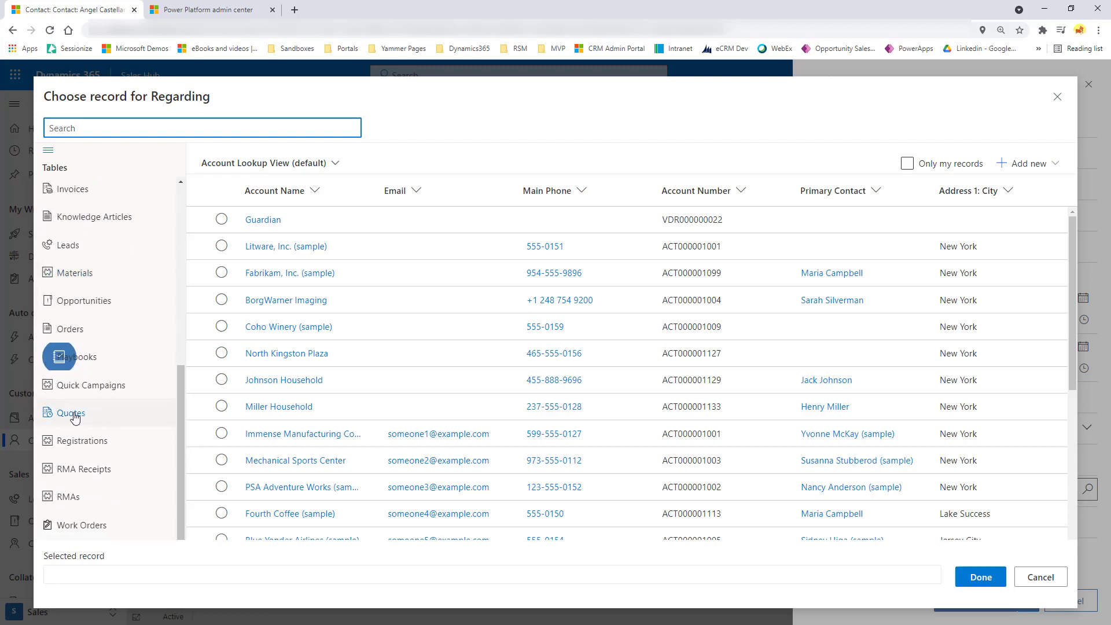
pyautogui.click(73, 413)
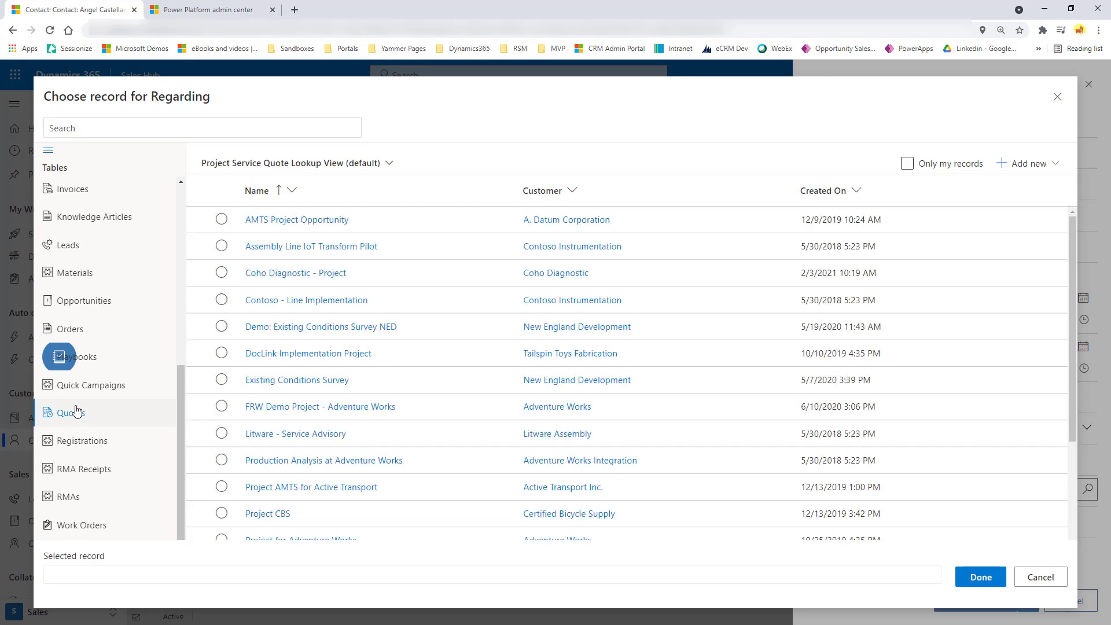